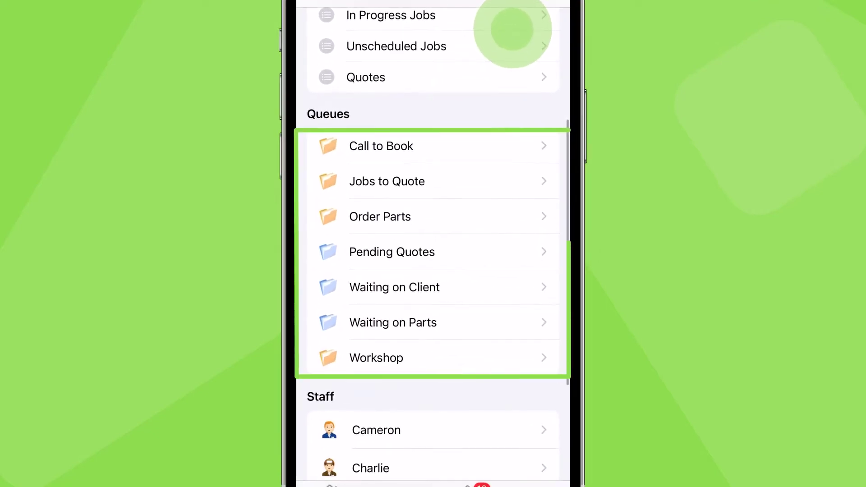
- Open the Jobs to Quote queue to look through its jobs
{"action": "left_click", "coordinate": [468, 178]}
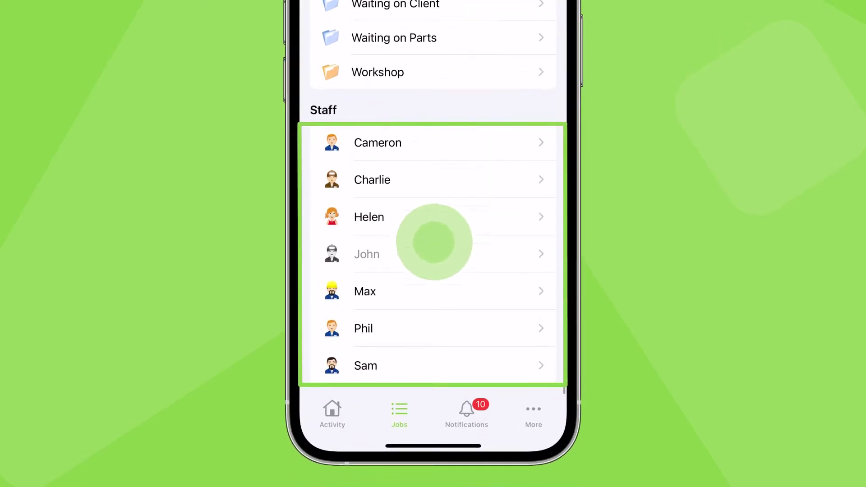
- Open one staff member's job list from the Staff section
{"action": "left_click", "coordinate": [421, 289]}
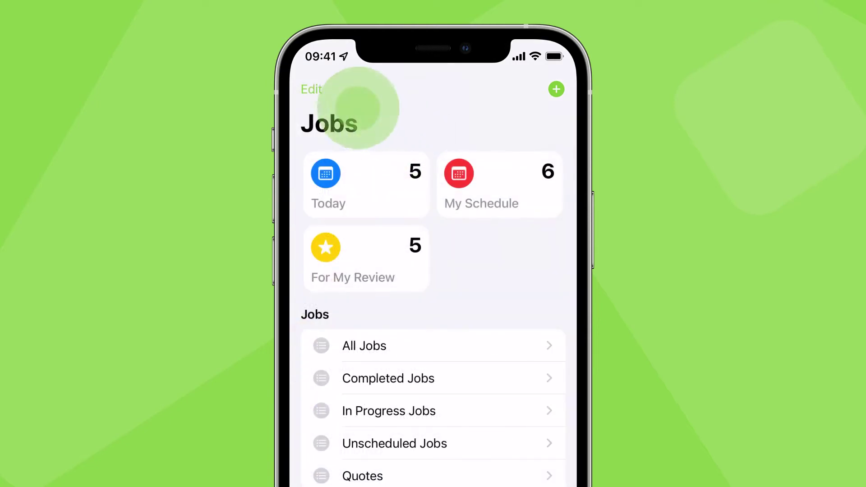
- Check the My Tasks, Mentions, Replies and My Queued Jobs smart lists and save the change
{"action": "left_click", "coordinate": [311, 89]}
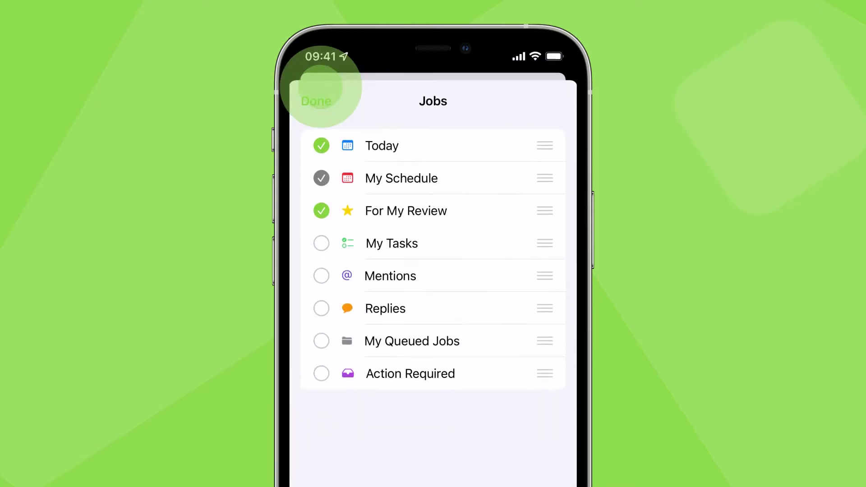
{"action": "left_click", "coordinate": [321, 243]}
{"action": "left_click", "coordinate": [321, 276]}
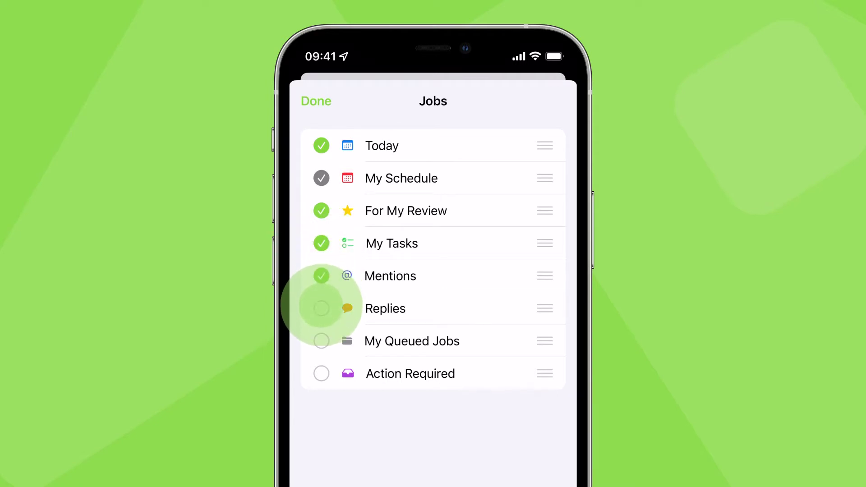
{"action": "left_click", "coordinate": [321, 308]}
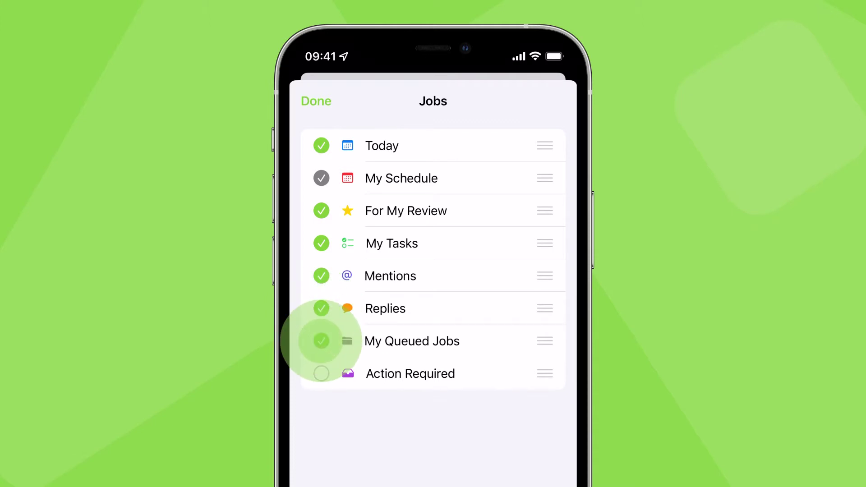
{"action": "left_click", "coordinate": [321, 340]}
{"action": "left_click", "coordinate": [315, 104]}
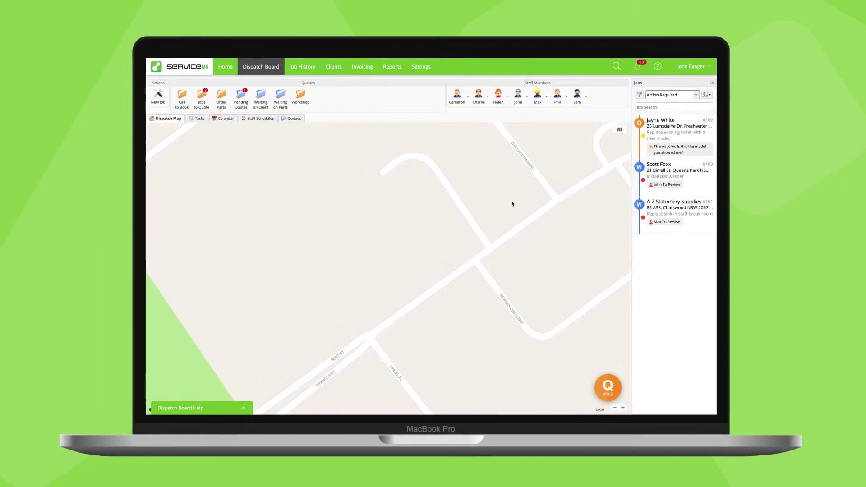
- Switch the Dispatch Board jobs panel filter to All Jobs, then reopen the filter choices
{"action": "left_click", "coordinate": [694, 94]}
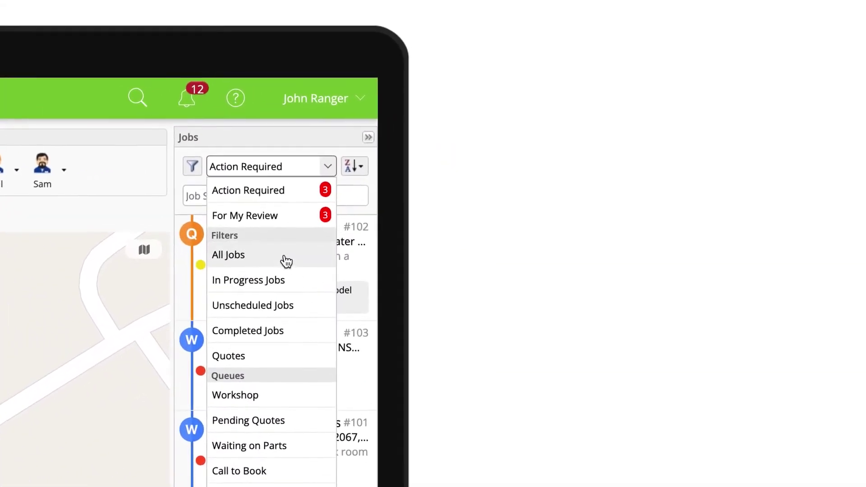
{"action": "left_click", "coordinate": [286, 262]}
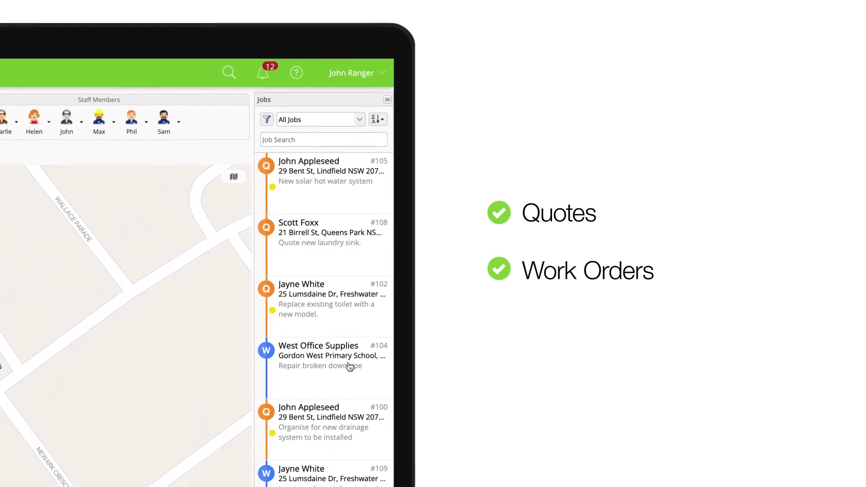
{"action": "left_click", "coordinate": [358, 119]}
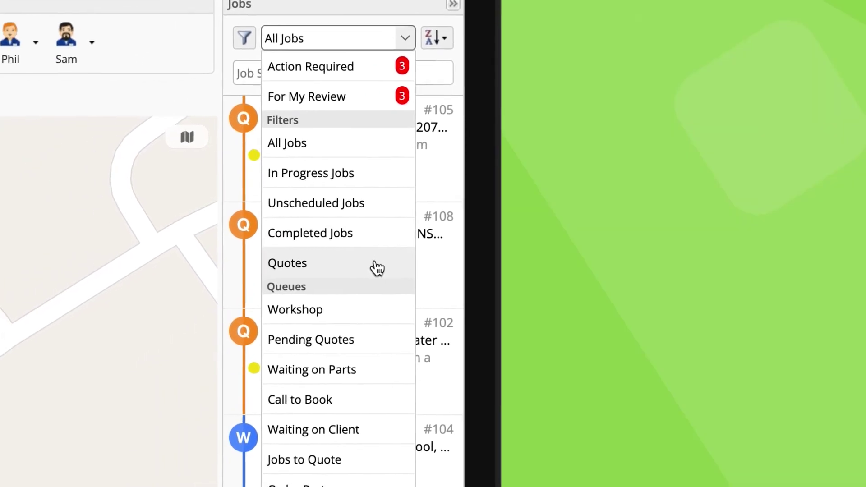
- Filter jobs to Quotes, then to two staff members, and finally to the Jobs to Quote queue
{"action": "left_click", "coordinate": [422, 261]}
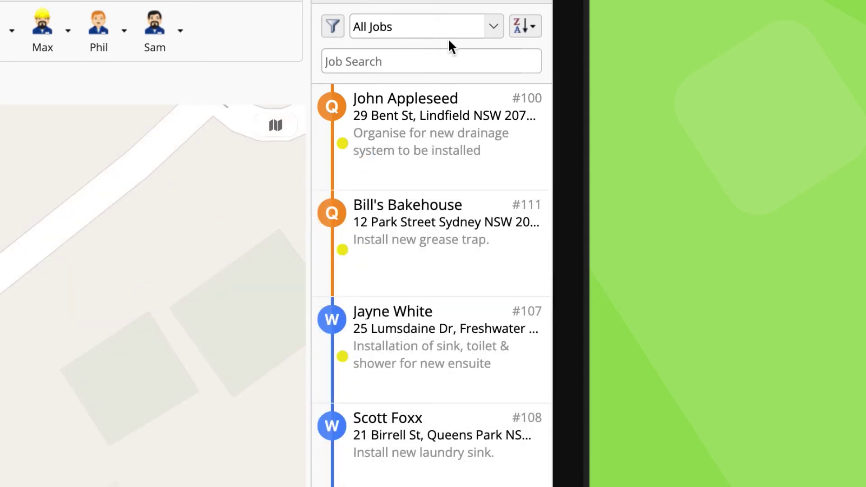
{"action": "left_click", "coordinate": [468, 30]}
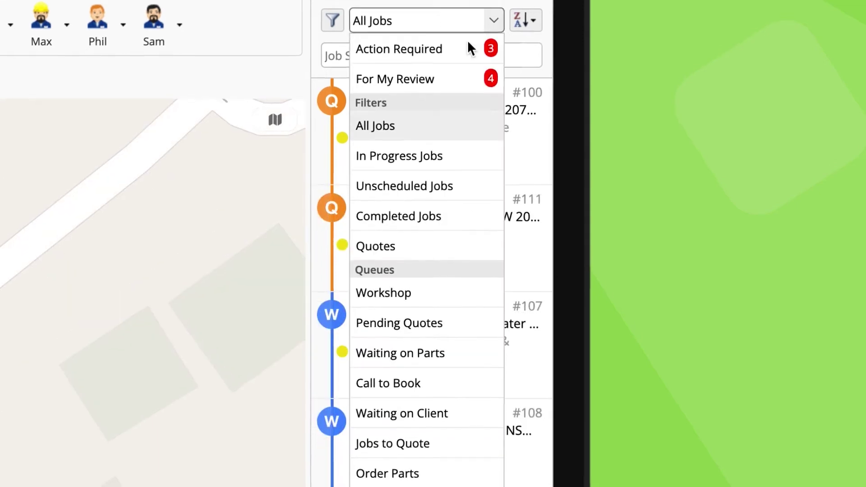
{"action": "scroll", "coordinate": [470, 485], "scroll_direction": "down", "scroll_amount": 3}
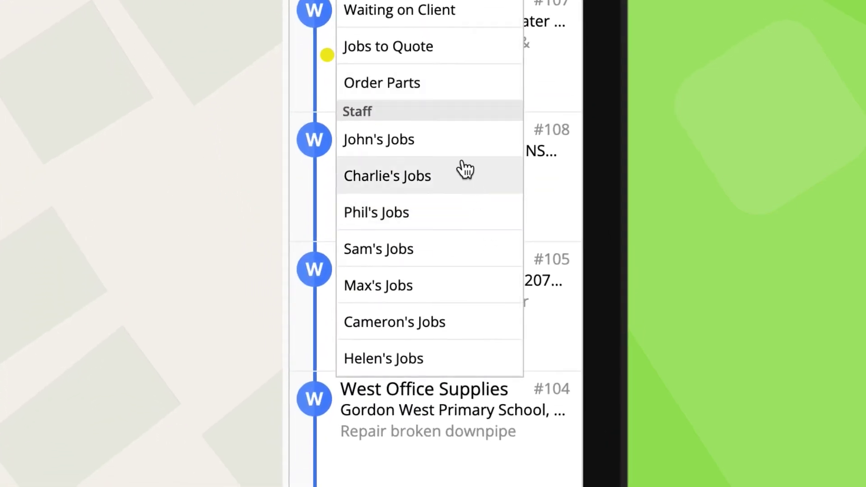
{"action": "left_click", "coordinate": [463, 153]}
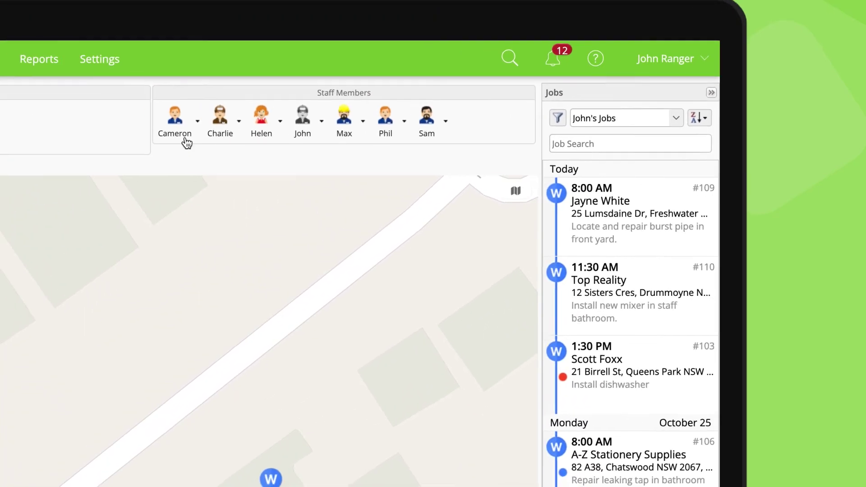
{"action": "left_click", "coordinate": [180, 139]}
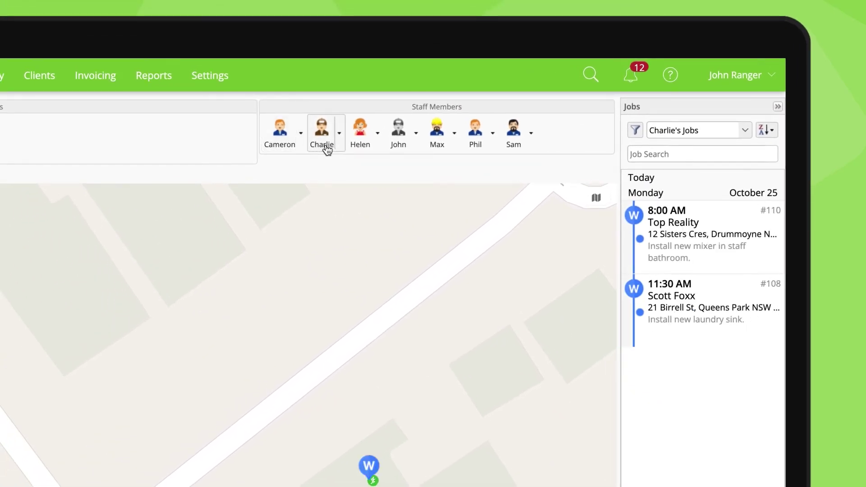
{"action": "left_click", "coordinate": [327, 149]}
{"action": "left_click", "coordinate": [740, 131]}
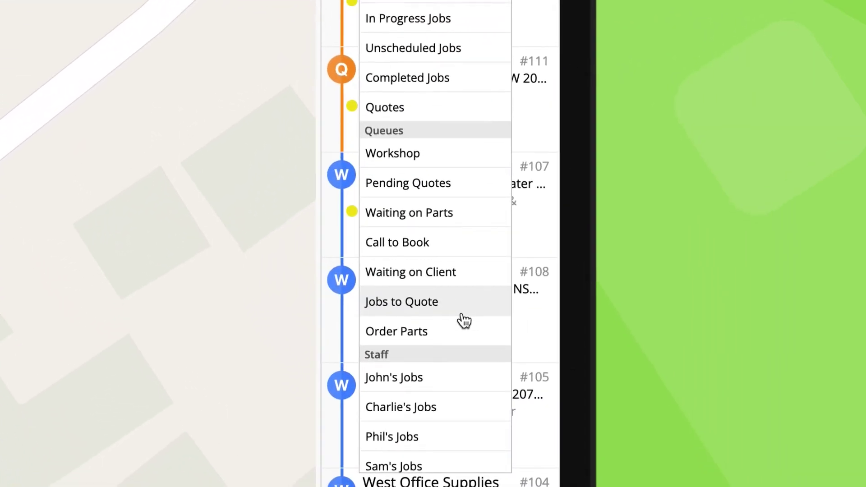
{"action": "left_click", "coordinate": [463, 311]}
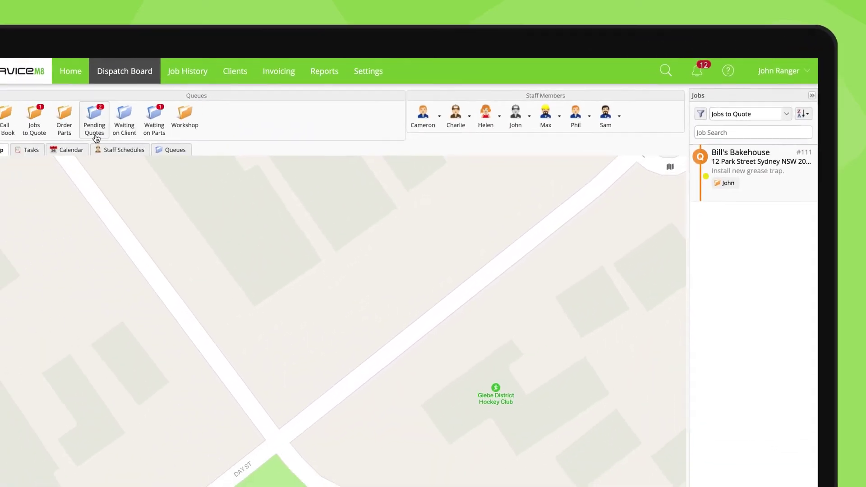
- Show the Pending Quotes queue, then bring up the jobs filter choices
{"action": "left_click", "coordinate": [119, 133]}
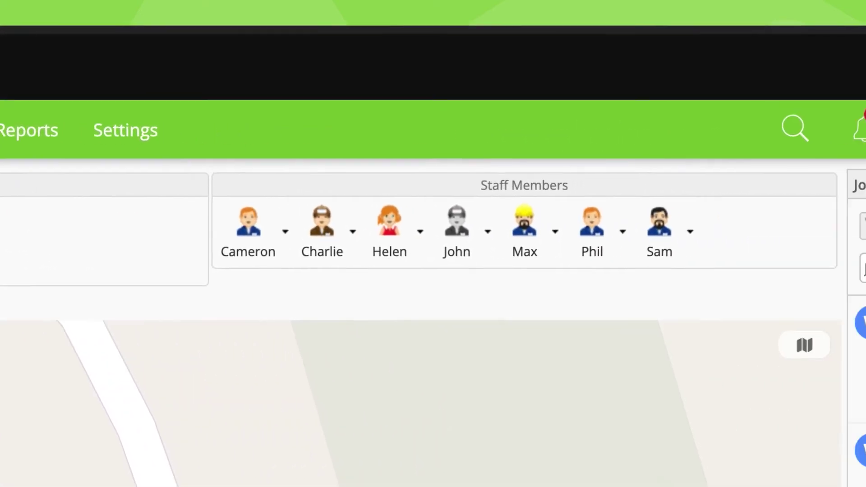
{"action": "left_click", "coordinate": [827, 230]}
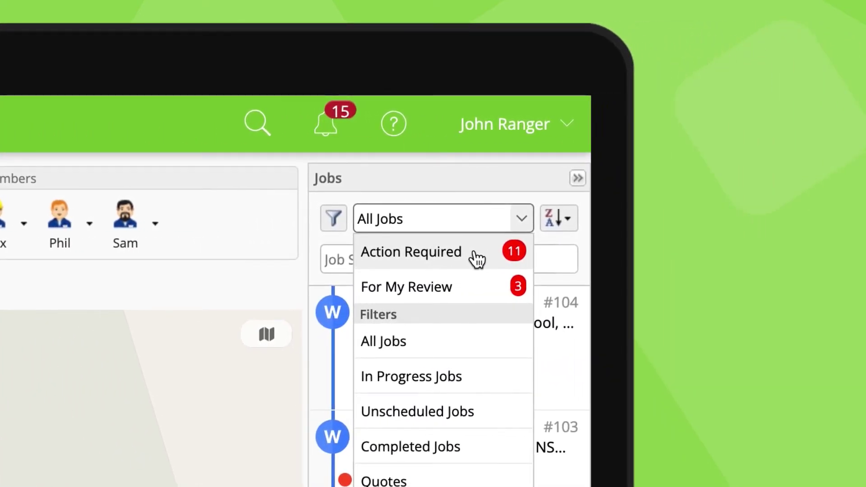
- Filter jobs to Action Required, review the flagged jobs, and dismiss the No worries! reply
{"action": "left_click", "coordinate": [476, 256]}
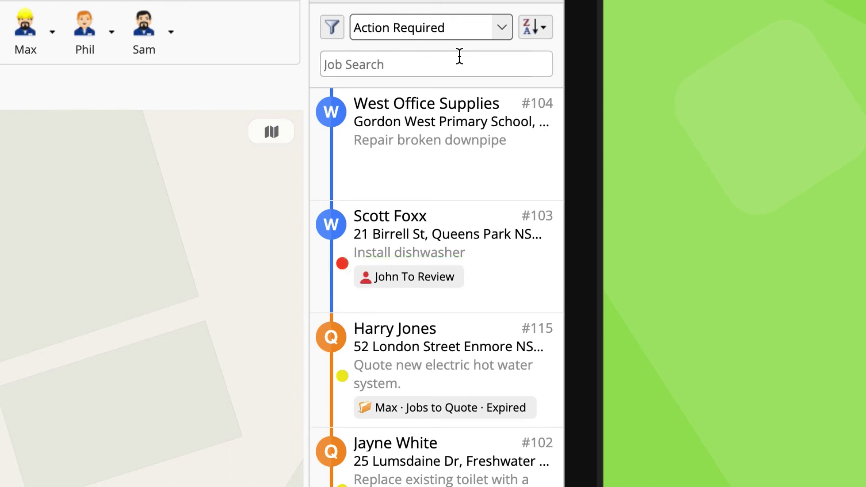
{"action": "scroll", "coordinate": [459, 56], "scroll_direction": "down", "scroll_amount": 5}
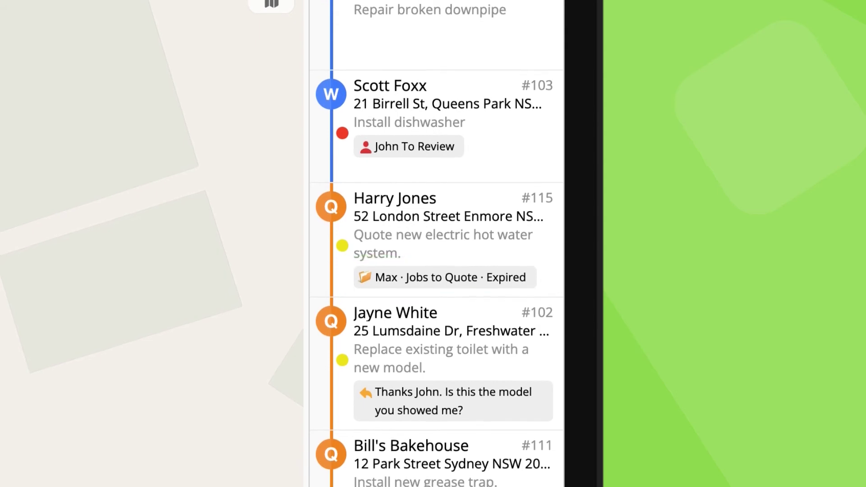
{"action": "scroll", "coordinate": [436, 243], "scroll_direction": "down", "scroll_amount": 5}
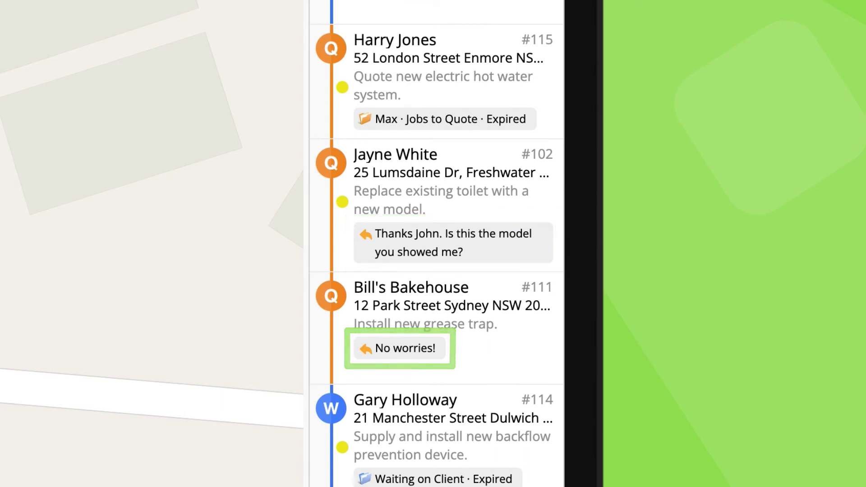
{"action": "scroll", "coordinate": [393, 177], "scroll_direction": "down", "scroll_amount": 4}
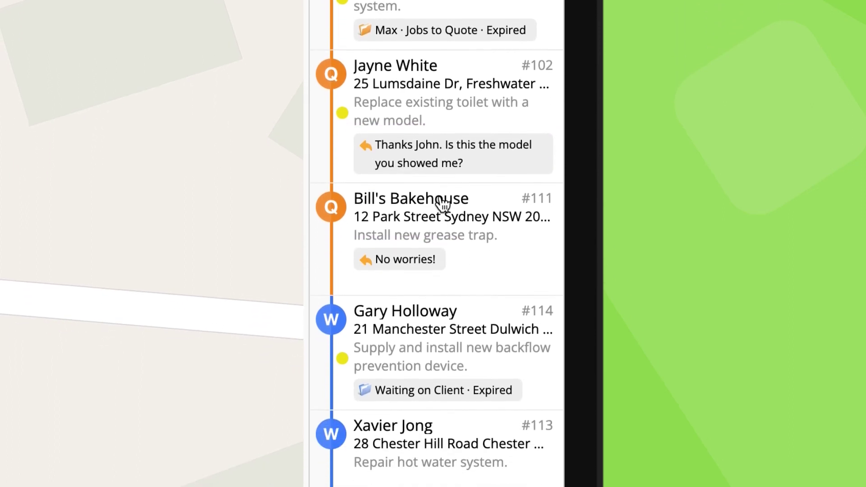
{"action": "left_click", "coordinate": [439, 256]}
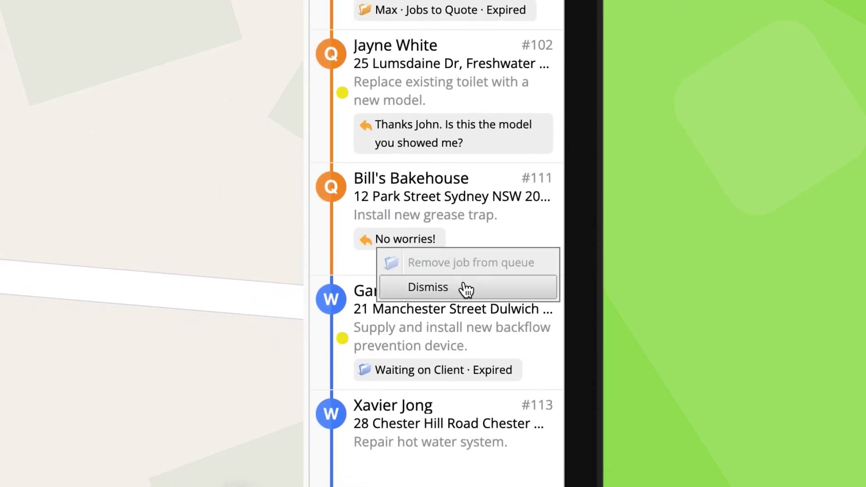
{"action": "left_click", "coordinate": [466, 289]}
{"action": "scroll", "coordinate": [451, 271], "scroll_direction": "up", "scroll_amount": 5}
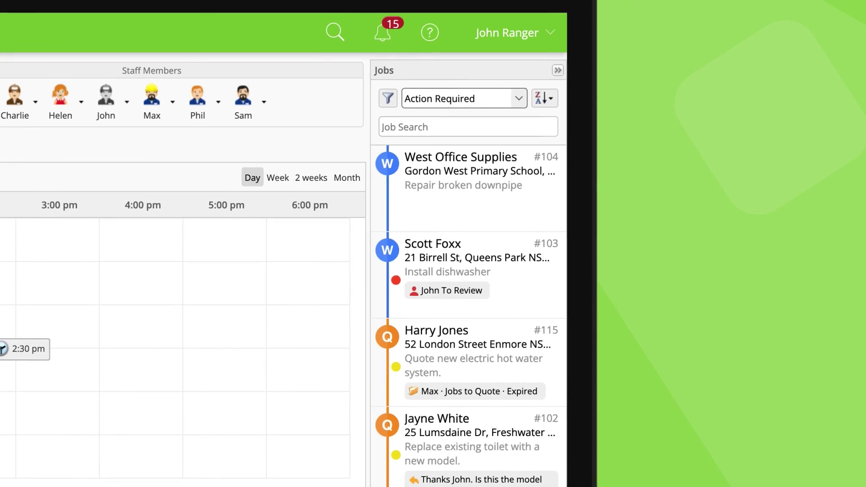
- Schedule West Office Supplies at 8:00 am and the hot water quote at 9:45 am, complete job #103, dismiss No worries!
{"action": "left_click_drag", "start_coordinate": [449, 220], "coordinate": [445, 253]}
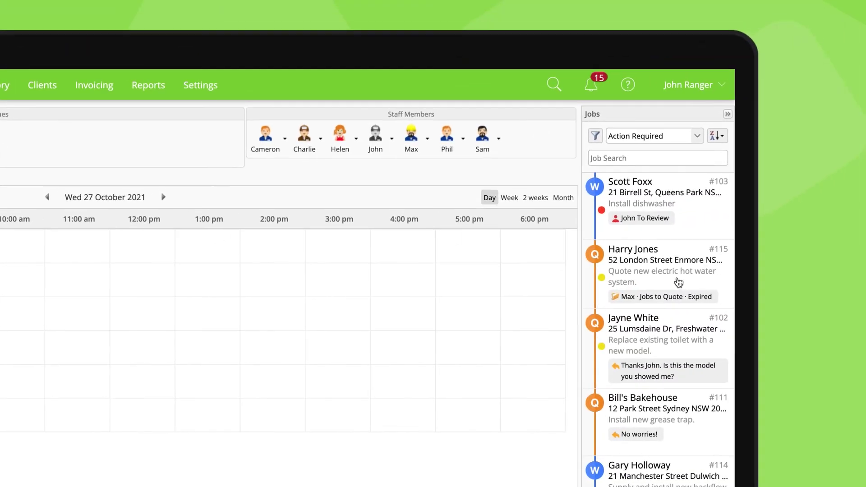
{"action": "left_click_drag", "start_coordinate": [730, 280], "coordinate": [168, 207]}
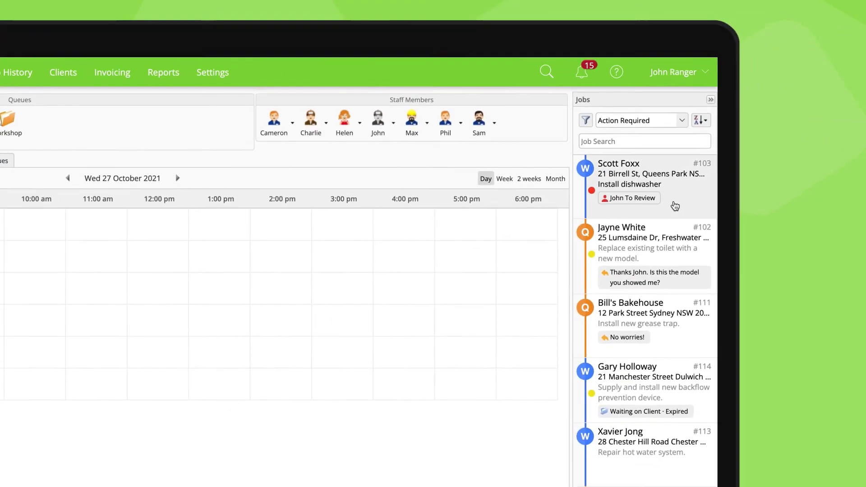
{"action": "left_click", "coordinate": [674, 201]}
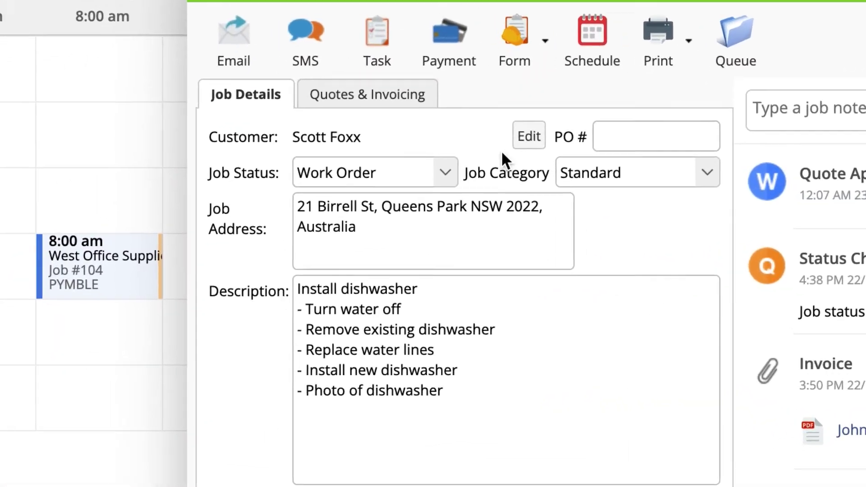
{"action": "left_click", "coordinate": [278, 217]}
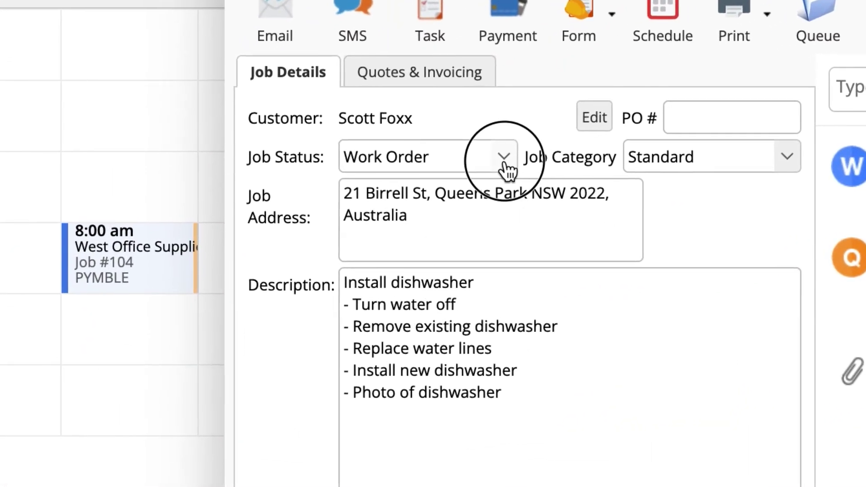
{"action": "left_click", "coordinate": [487, 260]}
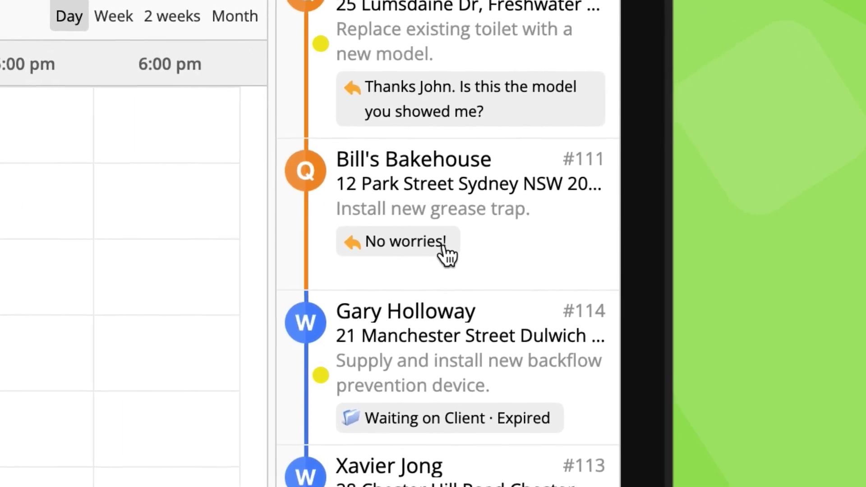
{"action": "left_click", "coordinate": [443, 247]}
{"action": "left_click", "coordinate": [483, 310]}
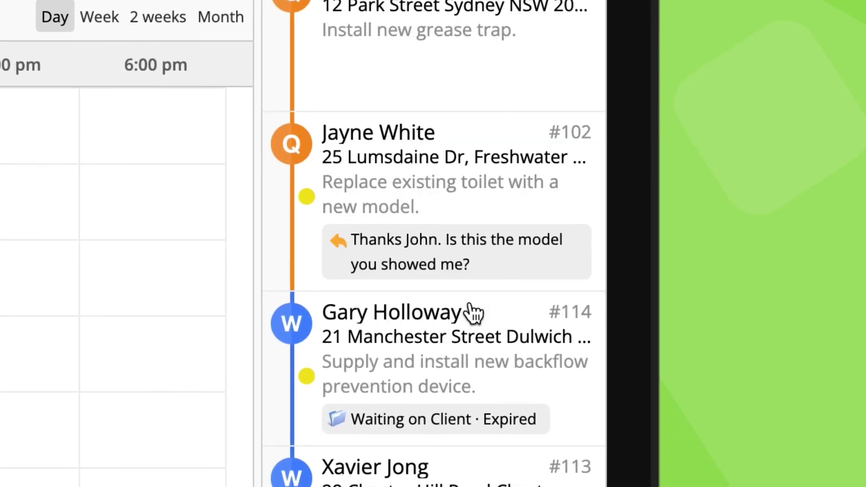